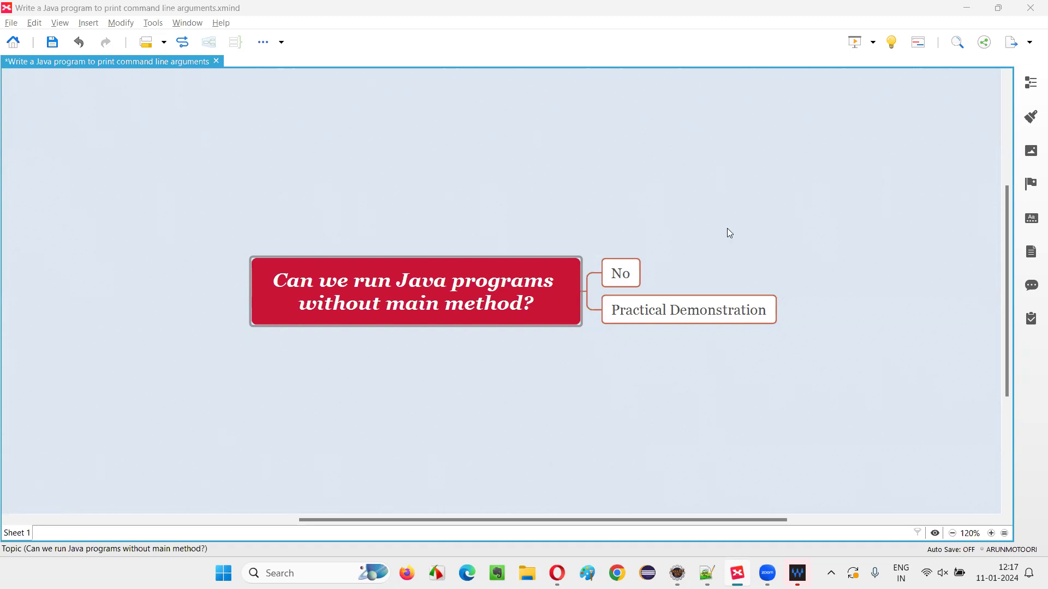
Walk through the 'run Java without main?' topic and its No and Practical Demonstration answers
{"action": "left_click", "coordinate": [402, 320]}
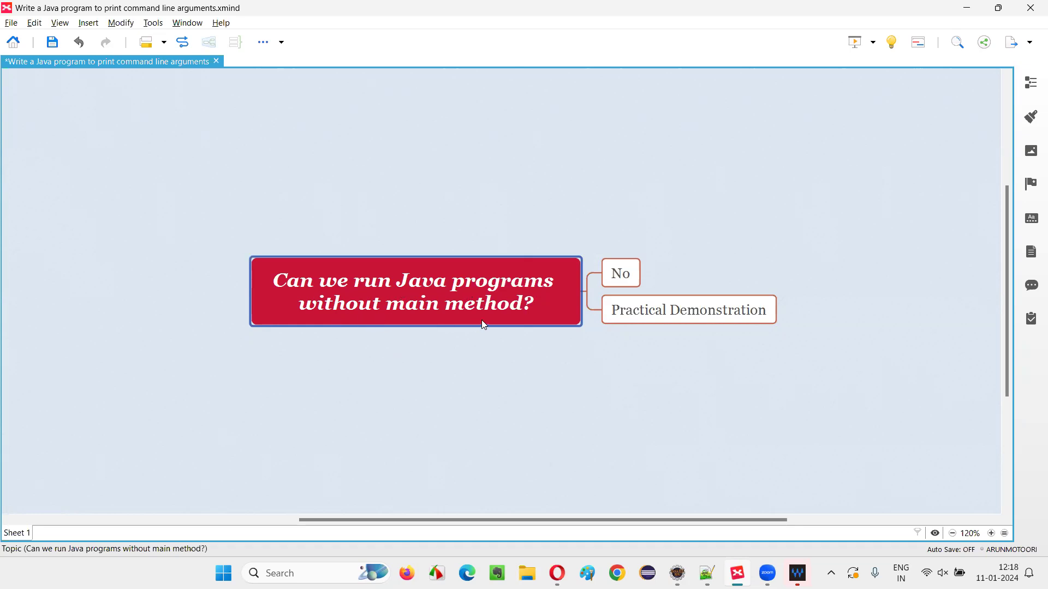
{"action": "left_click", "coordinate": [623, 276]}
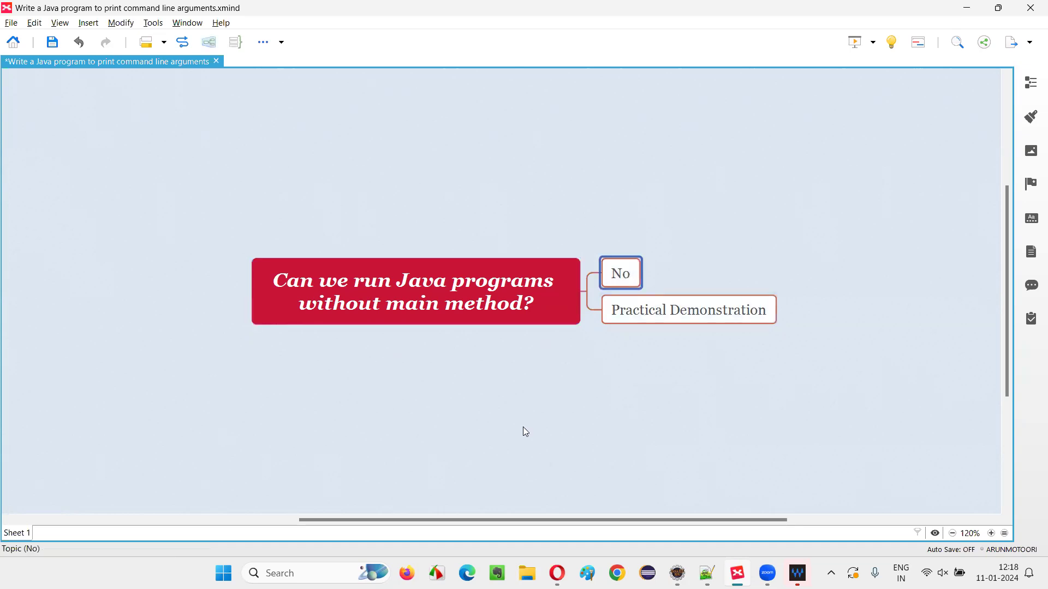
{"action": "left_click", "coordinate": [405, 302]}
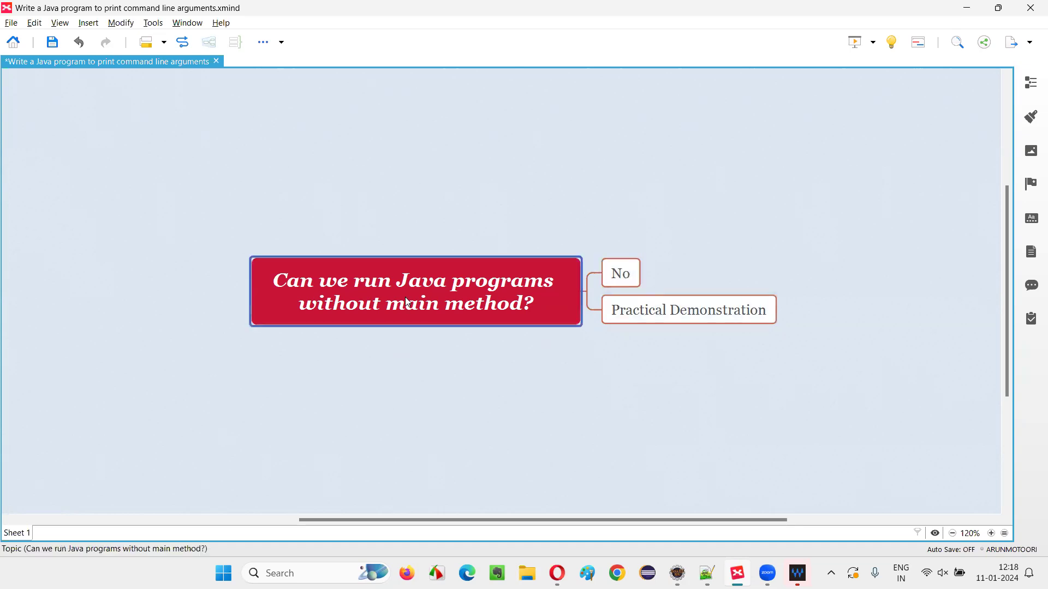
{"action": "left_click", "coordinate": [747, 311]}
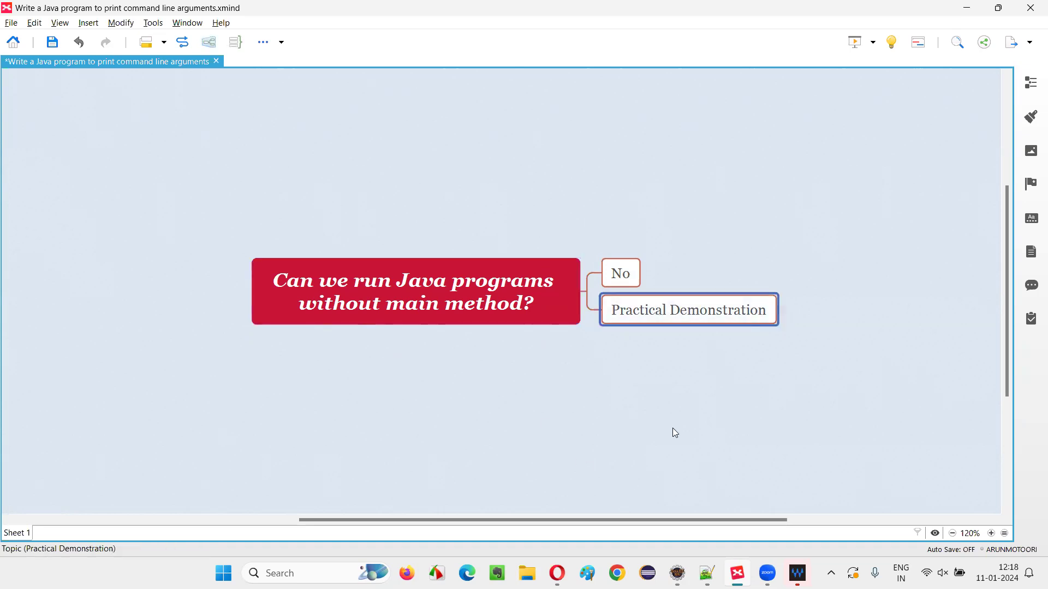
Expand JavaInterviewQuestions > src/test/java > jpack in Eclipse and start a new class there
{"action": "left_click", "coordinate": [677, 574]}
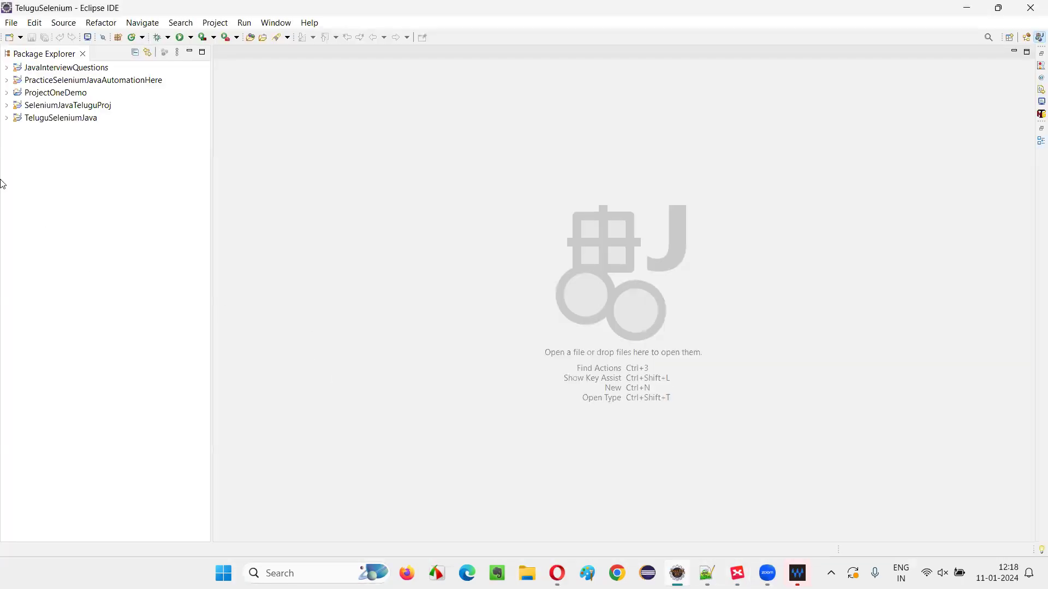
{"action": "left_click", "coordinate": [7, 68]}
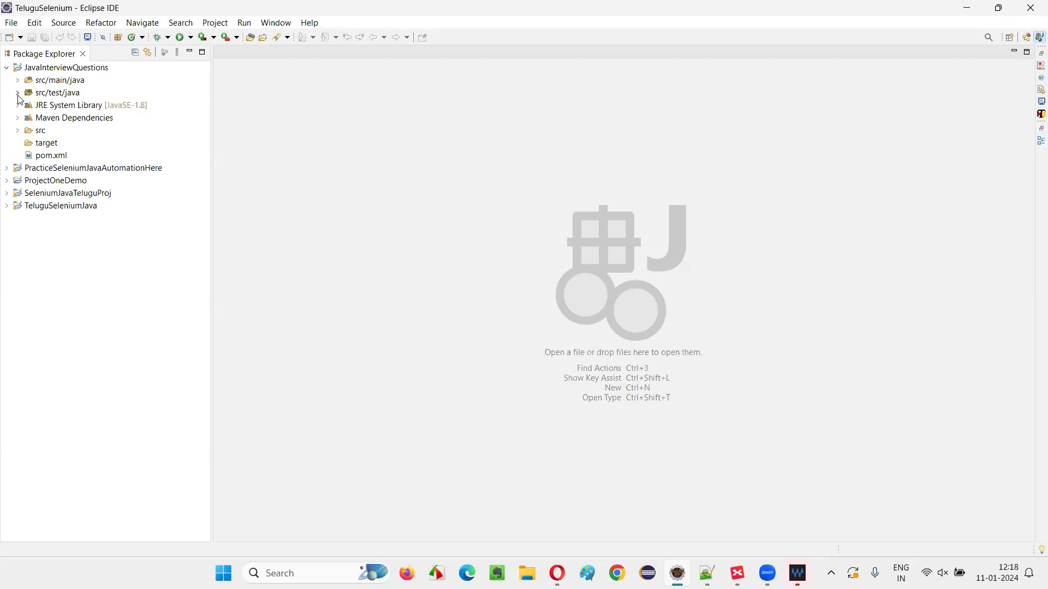
{"action": "left_click", "coordinate": [17, 92]}
{"action": "left_click", "coordinate": [53, 107]}
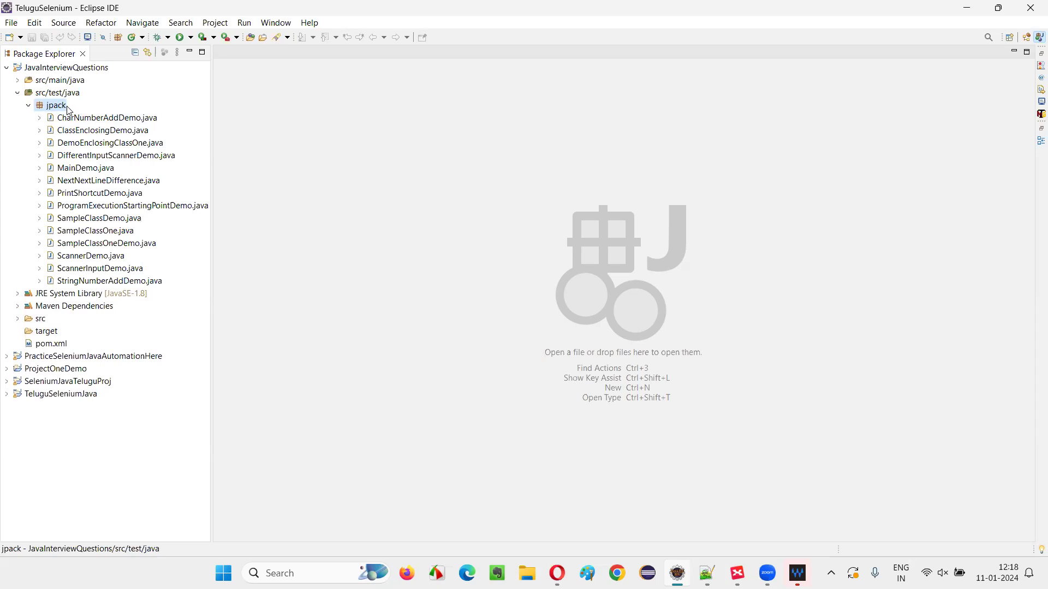
{"action": "right_click", "coordinate": [68, 110]}
{"action": "mouse_move", "coordinate": [99, 34]}
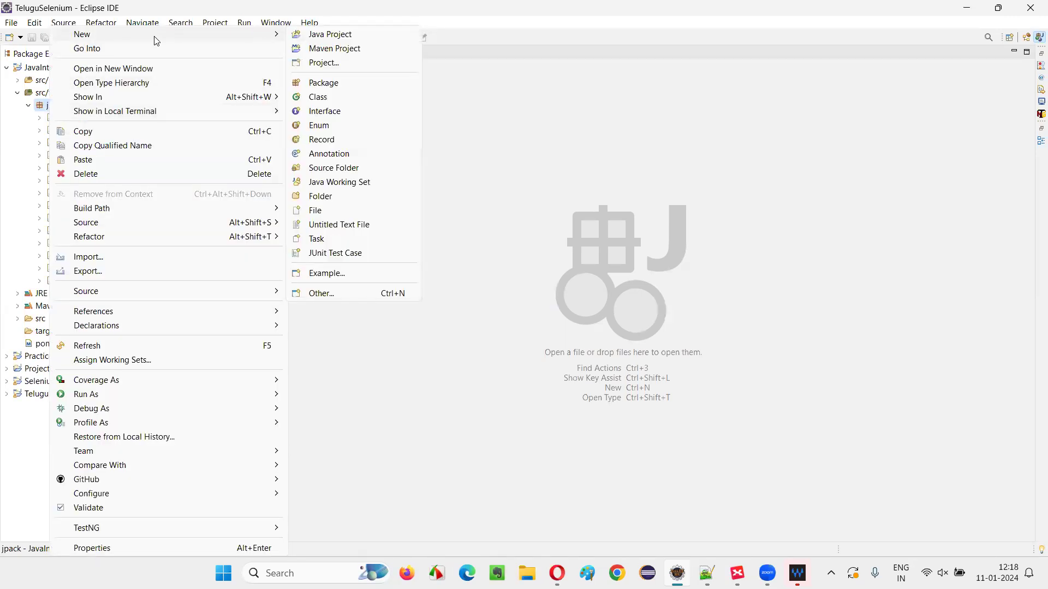
{"action": "left_click", "coordinate": [493, 229]}
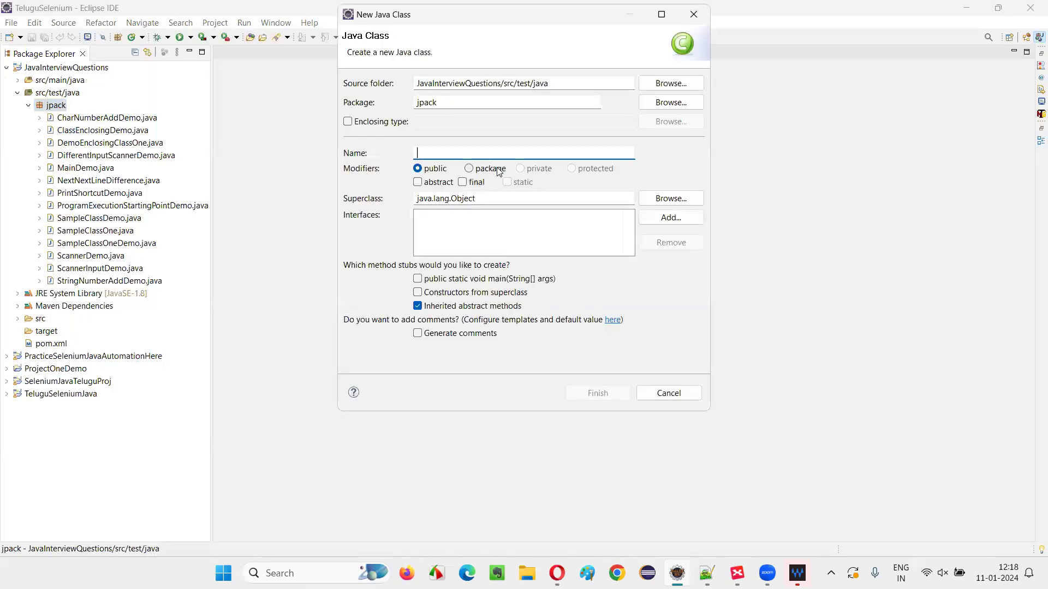
{"action": "type", "text": "NoMainD"}
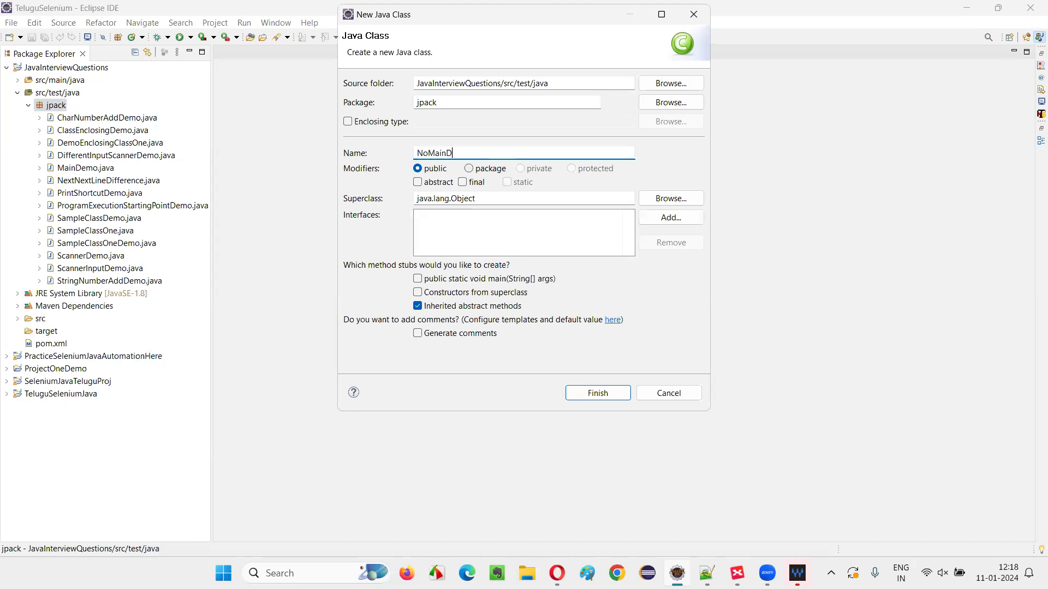
{"action": "type", "text": "emo"}
Finish the New Java Class wizard with the name NoMainDemo
{"action": "left_click_drag", "start_coordinate": [484, 156], "coordinate": [232, 134]}
{"action": "left_click", "coordinate": [601, 394]}
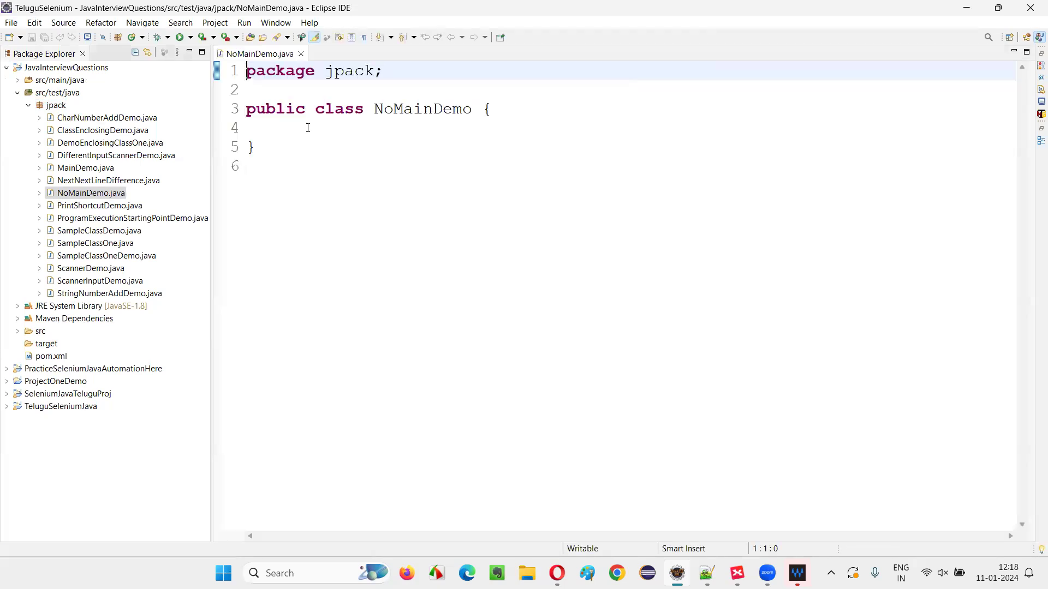
{"action": "left_click", "coordinate": [518, 111]}
{"action": "key", "text": "Return"}
{"action": "key", "text": "Return"}
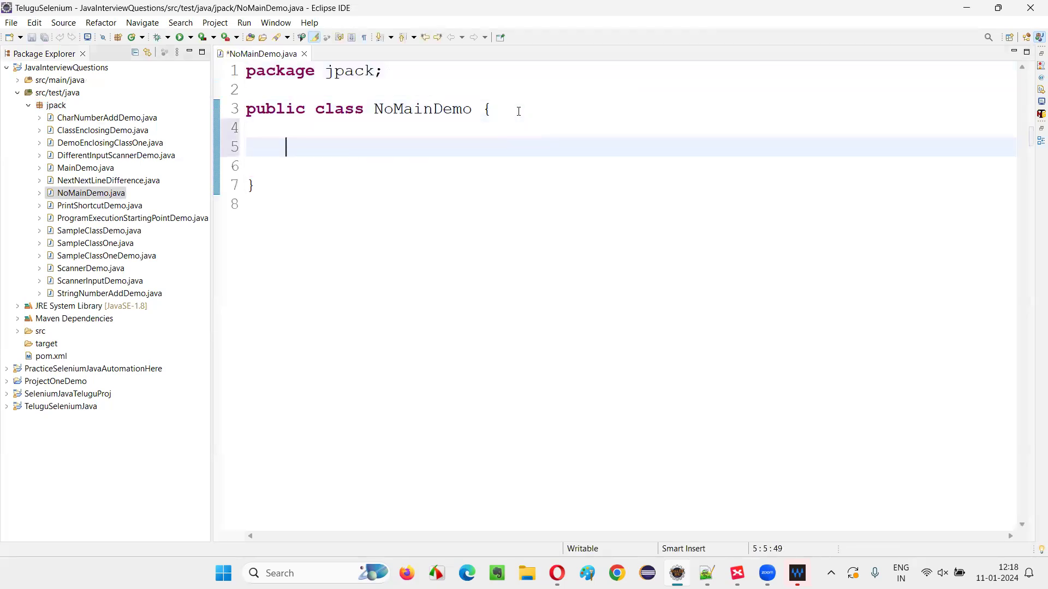
{"action": "left_click", "coordinate": [288, 107]}
{"action": "left_click", "coordinate": [388, 201]}
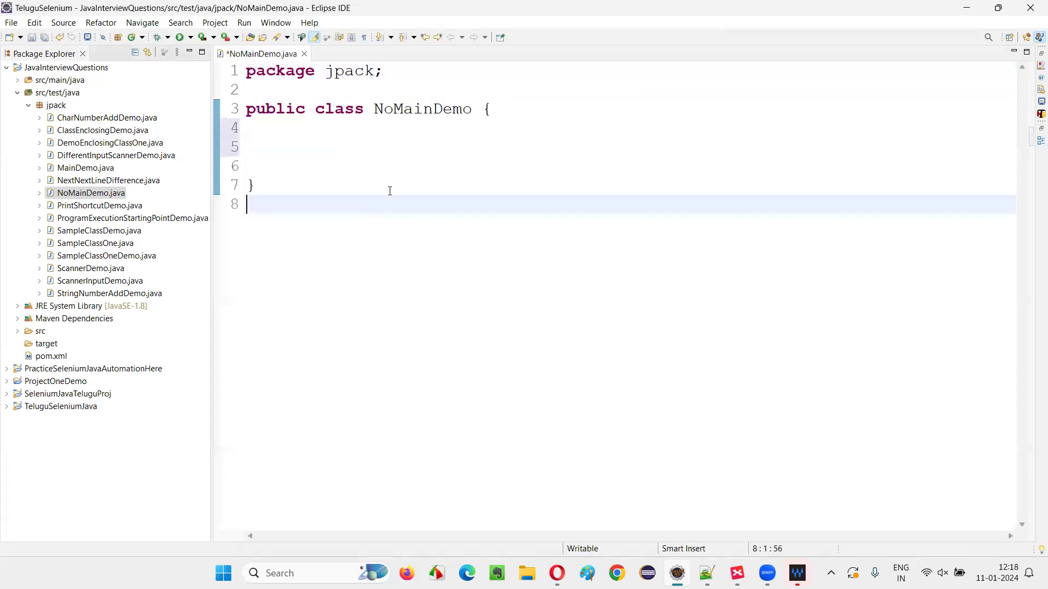
{"action": "double_click", "coordinate": [393, 108]}
{"action": "left_click", "coordinate": [377, 148]}
{"action": "double_click", "coordinate": [401, 110]}
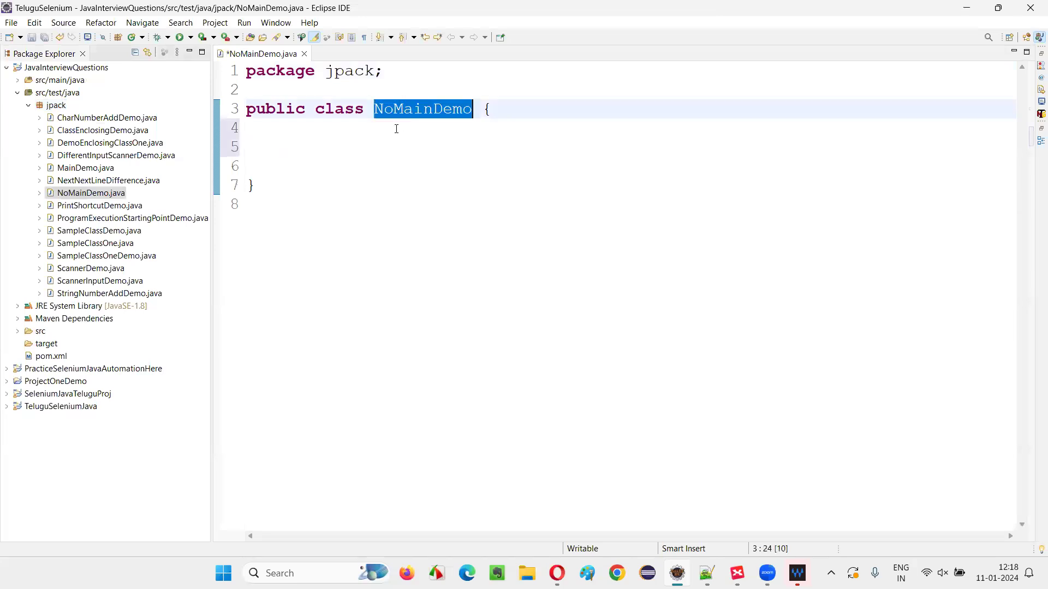
{"action": "left_click", "coordinate": [369, 142]}
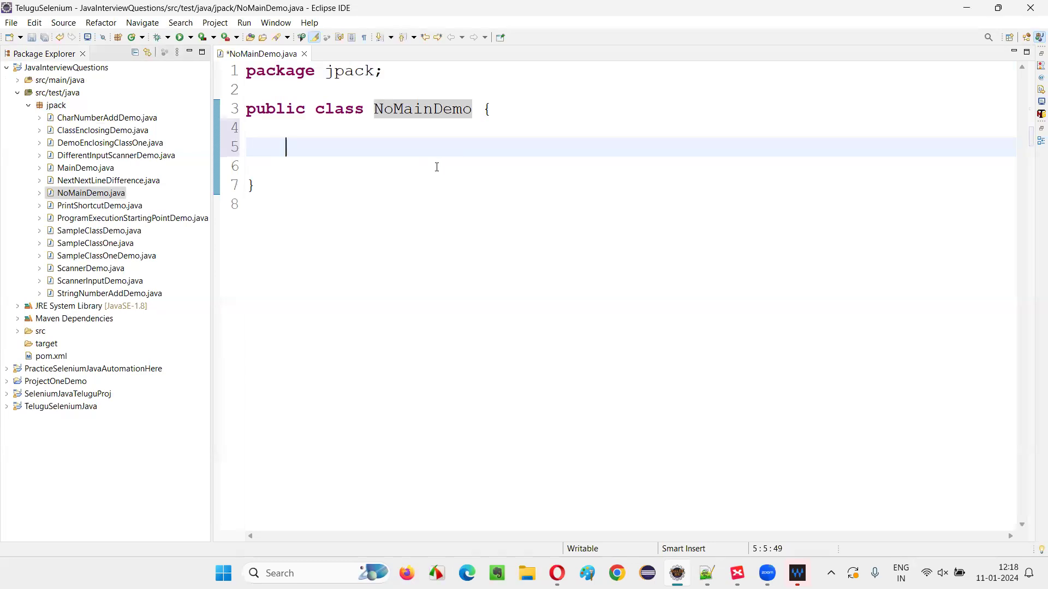
{"action": "type", "text": "int a = "}
{"action": "type", "text": "5;"}
{"action": "key", "text": "Return"}
{"action": "key", "text": "Return"}
{"action": "type", "text": "publ"}
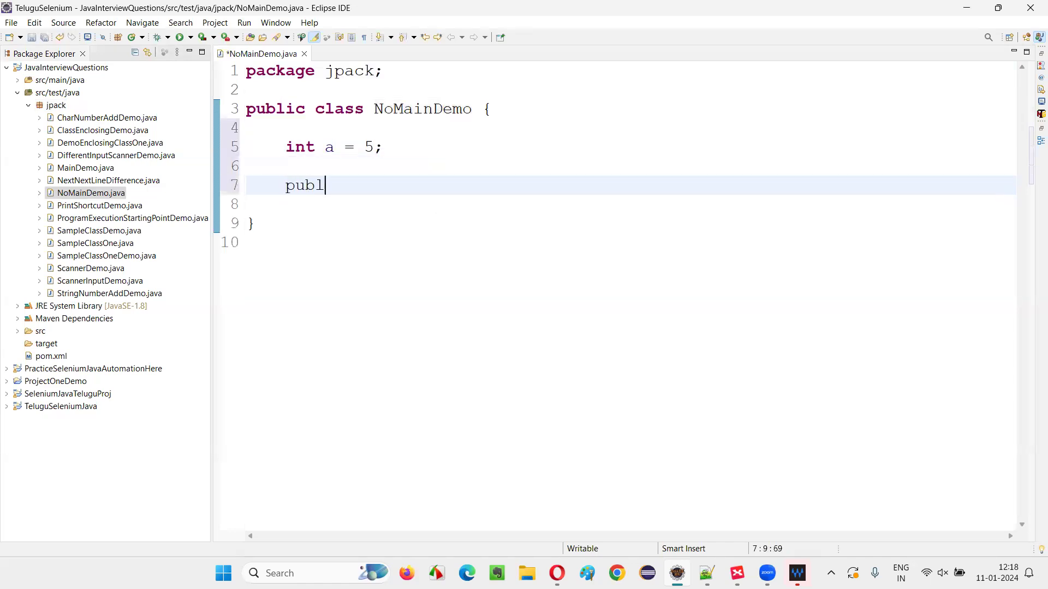
{"action": "type", "text": "ic void s"}
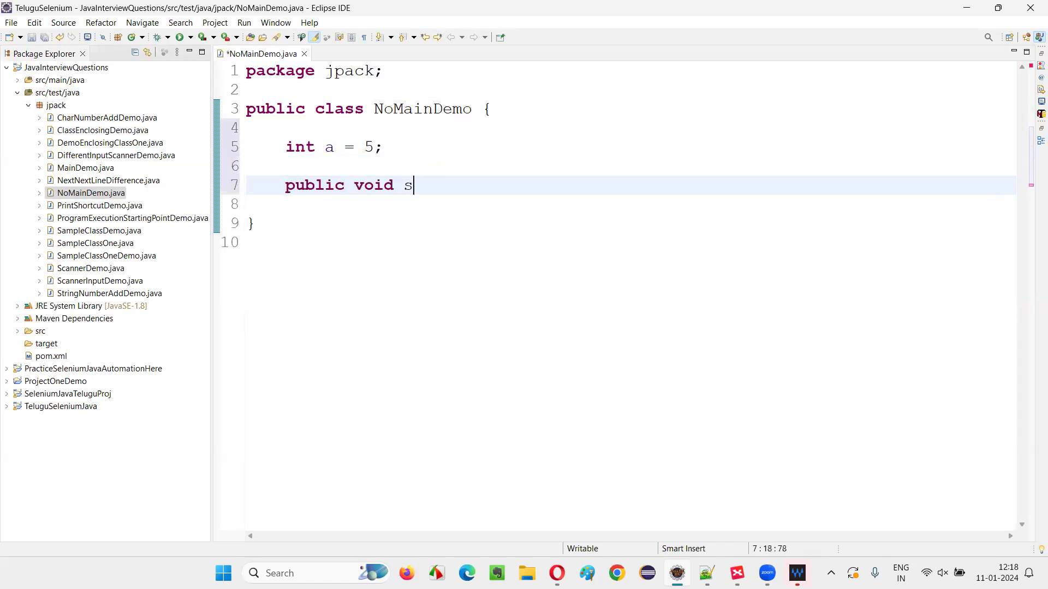
{"action": "type", "text": "ampleOne("}
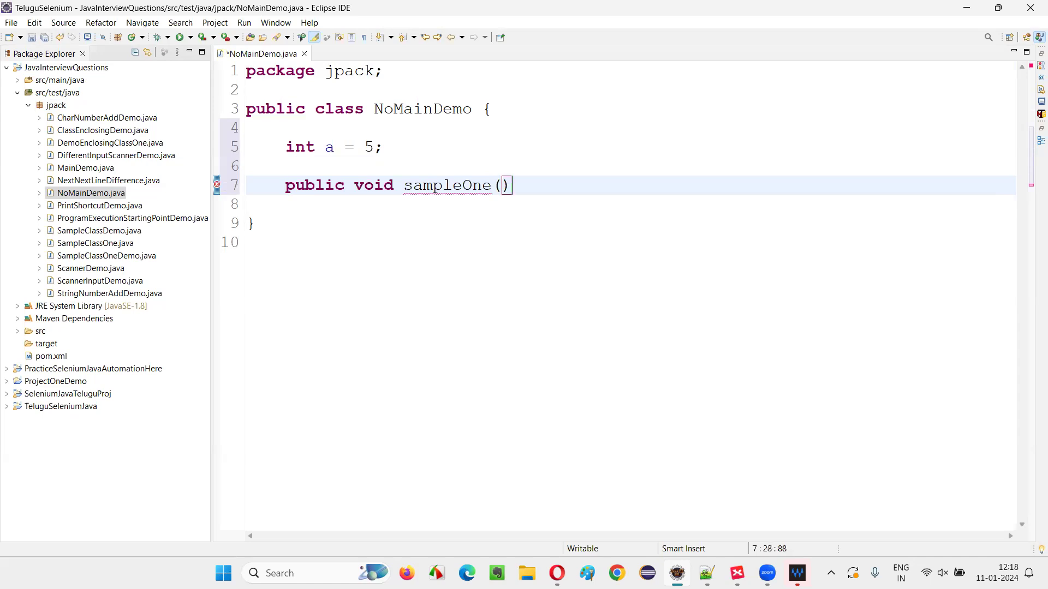
{"action": "type", "text": ") {"}
{"action": "key", "text": "Return"}
{"action": "key", "text": "Return"}
{"action": "key", "text": "Return"}
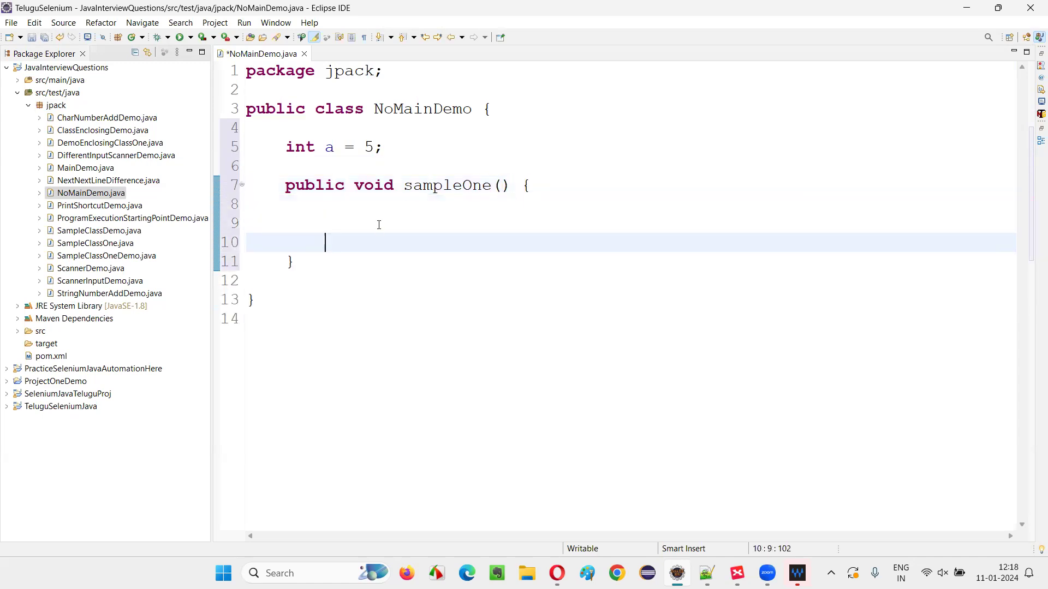
{"action": "left_click", "coordinate": [377, 224]}
{"action": "type", "text": "Sysout"}
{"action": "key", "text": "ctrl+space"}
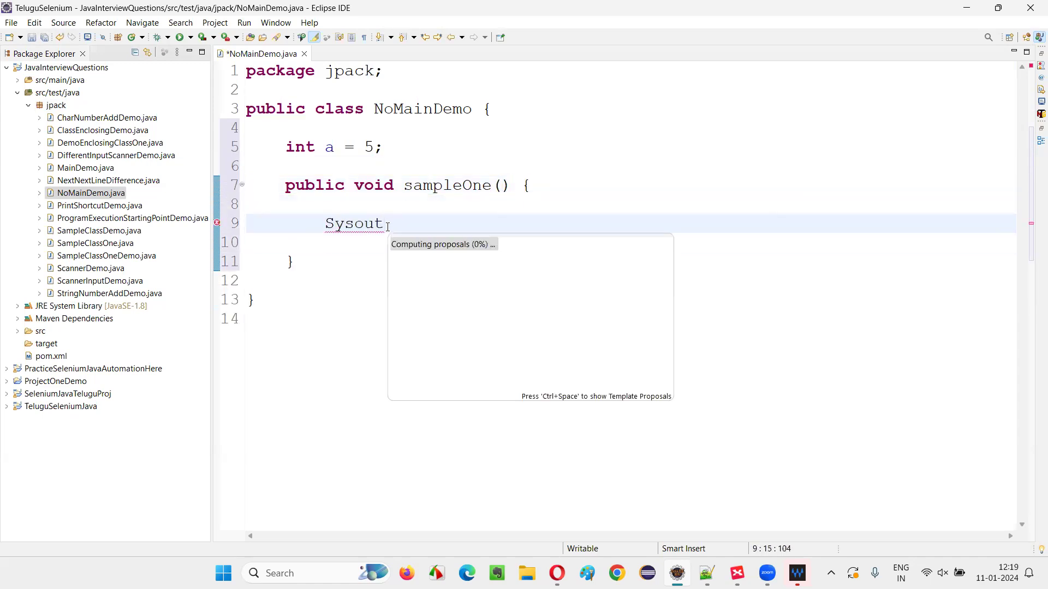
{"action": "type", "text": "\""}
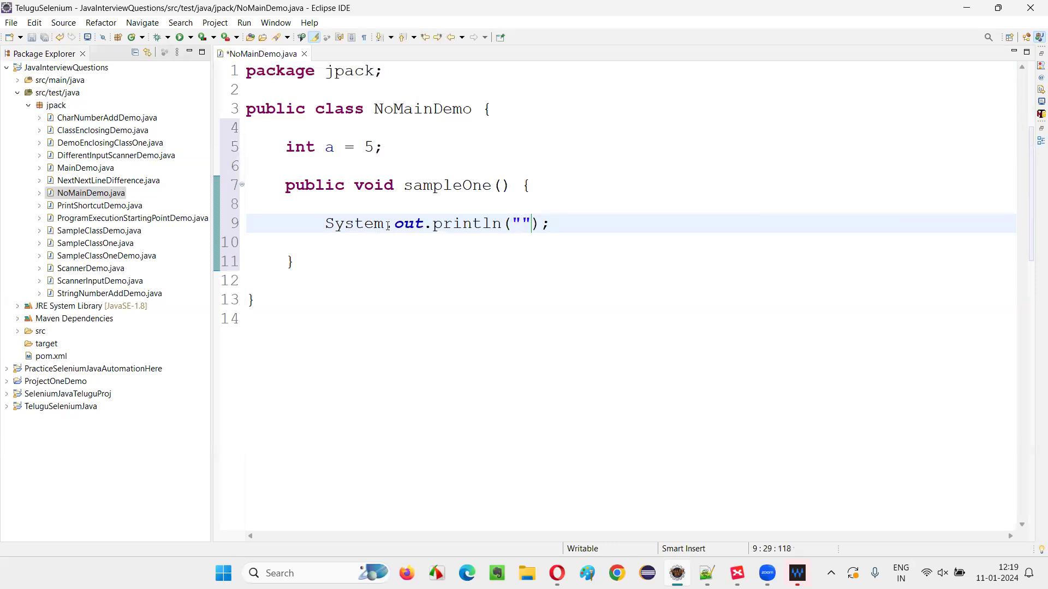
{"action": "type", "text": "Inside sampl"}
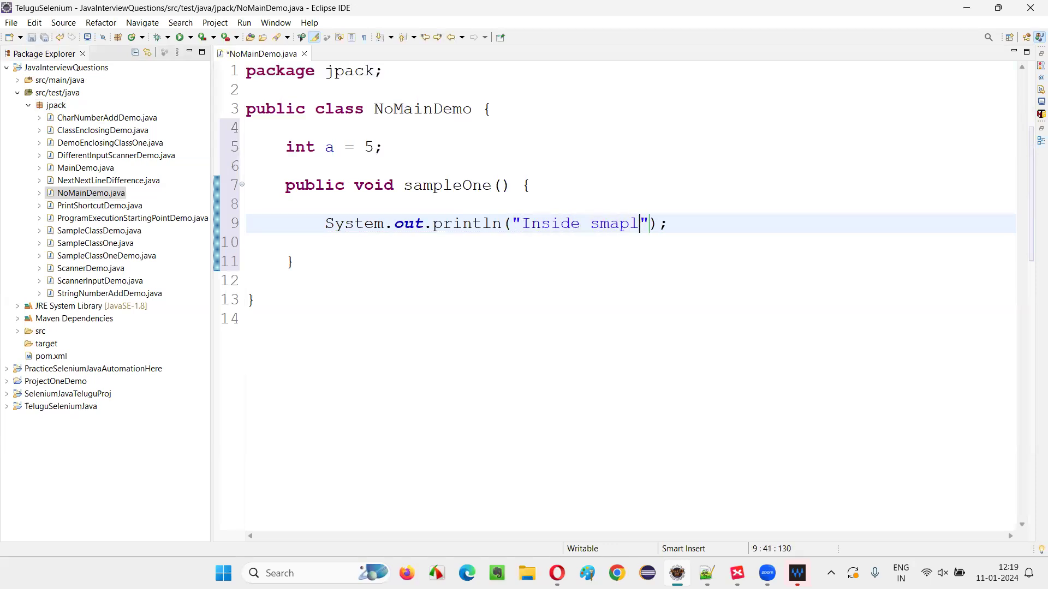
{"action": "type", "text": "eO"}
{"action": "key", "text": "BackSpace"}
{"action": "key", "text": "BackSpace"}
{"action": "key", "text": "BackSpace"}
{"action": "key", "text": "BackSpace"}
{"action": "key", "text": "BackSpace"}
{"action": "type", "text": "mp"}
{"action": "type", "text": "leOne"}
{"action": "left_click", "coordinate": [483, 322]}
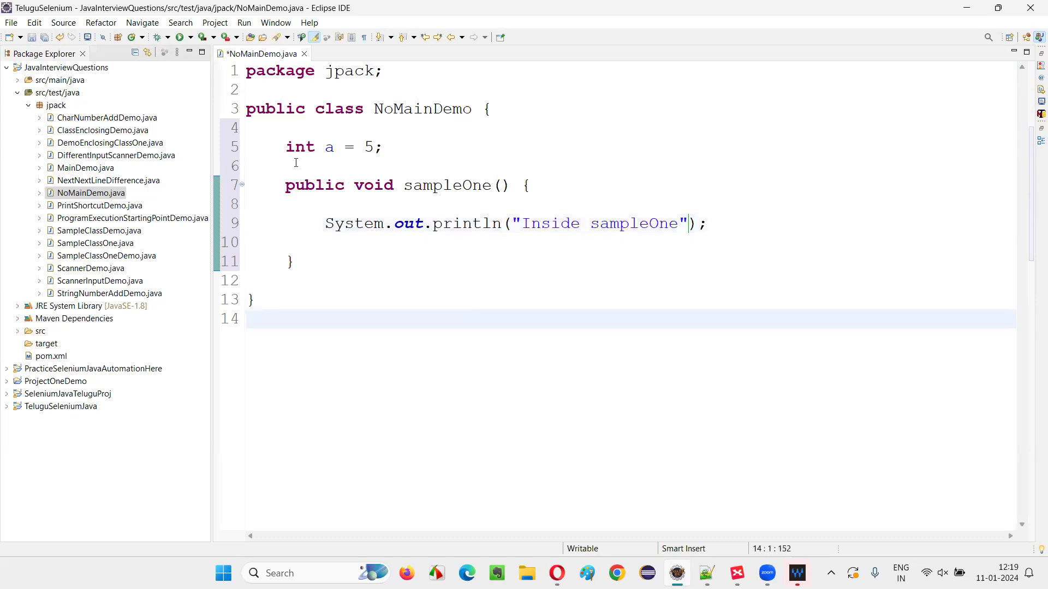
{"action": "left_click_drag", "start_coordinate": [247, 109], "coordinate": [507, 126]}
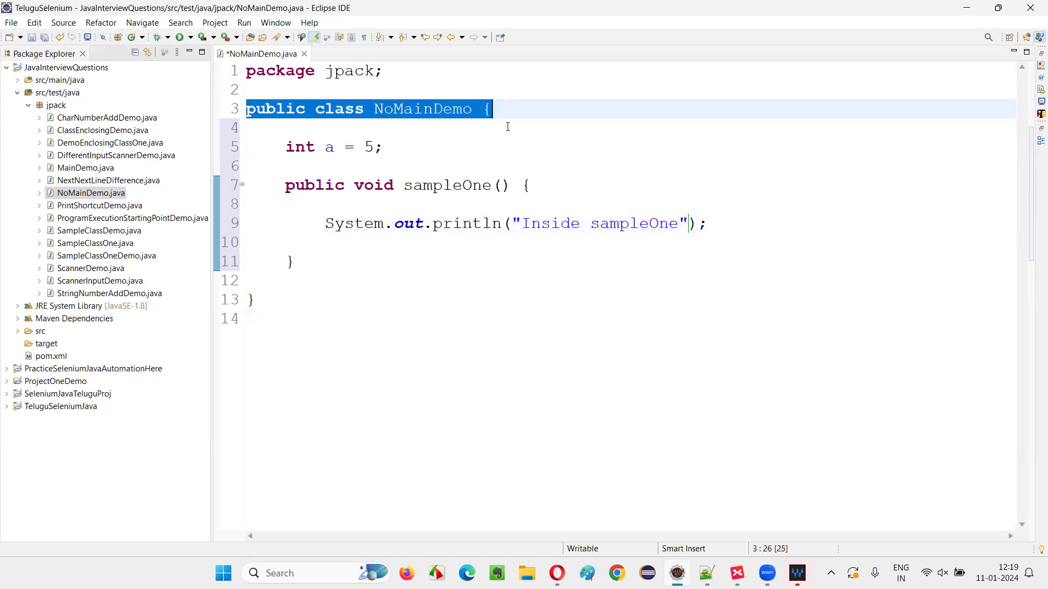
{"action": "left_click", "coordinate": [458, 185]}
{"action": "left_click_drag", "start_coordinate": [286, 147], "coordinate": [404, 147]}
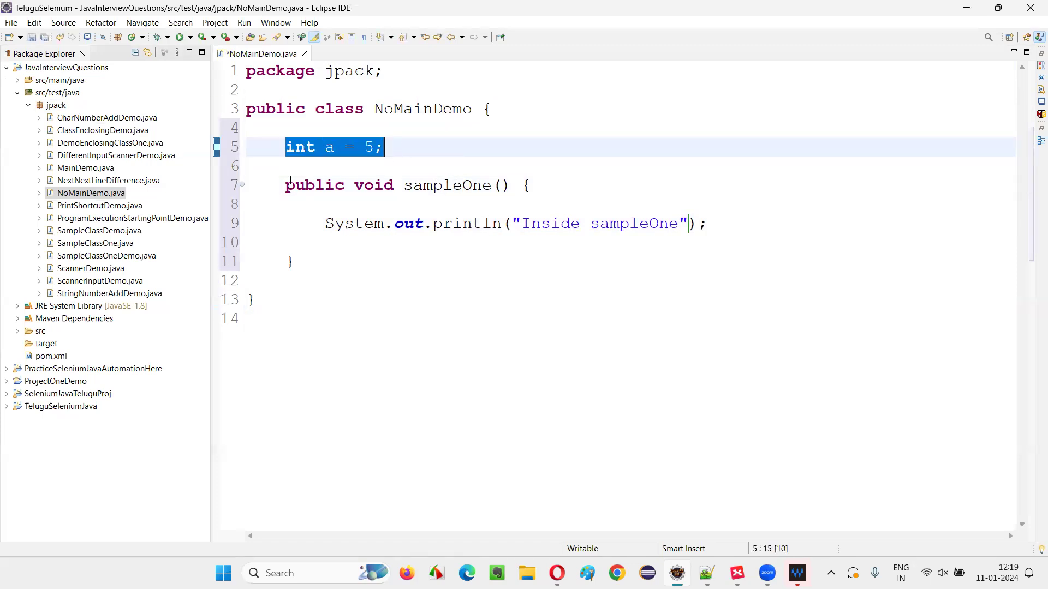
{"action": "left_click_drag", "start_coordinate": [290, 181], "coordinate": [391, 257]}
{"action": "left_click", "coordinate": [391, 257]}
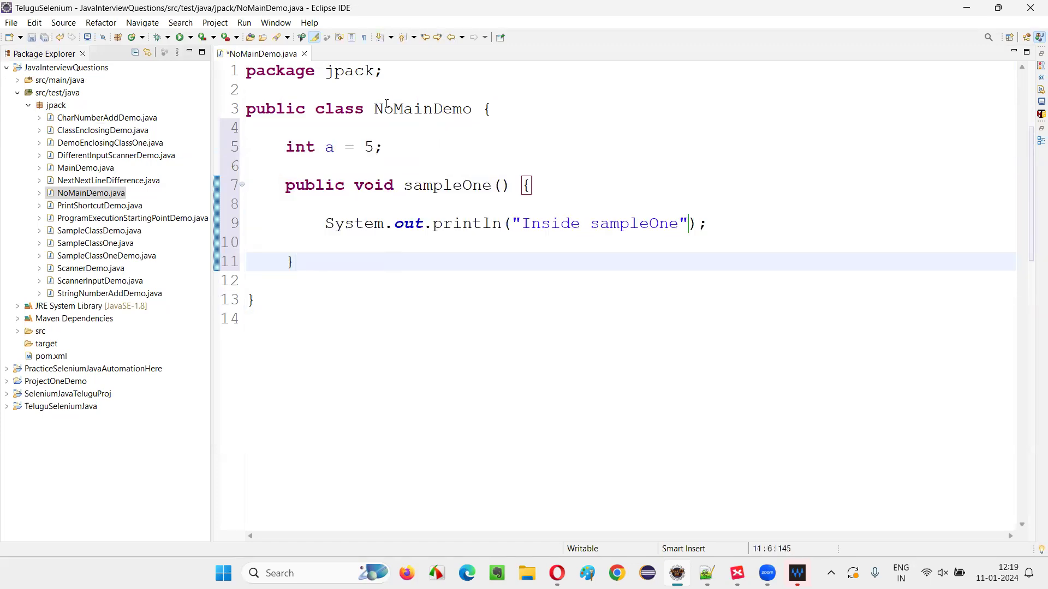
{"action": "left_click_drag", "start_coordinate": [387, 109], "coordinate": [601, 339]}
{"action": "left_click", "coordinate": [601, 339]}
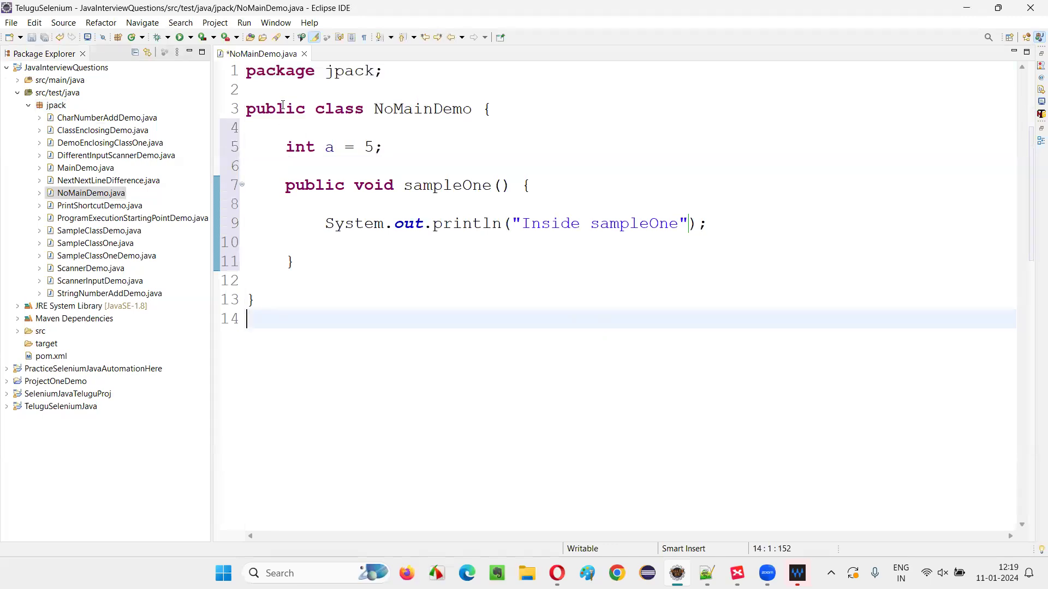
{"action": "left_click_drag", "start_coordinate": [282, 109], "coordinate": [493, 110]}
{"action": "left_click_drag", "start_coordinate": [286, 147], "coordinate": [381, 279]}
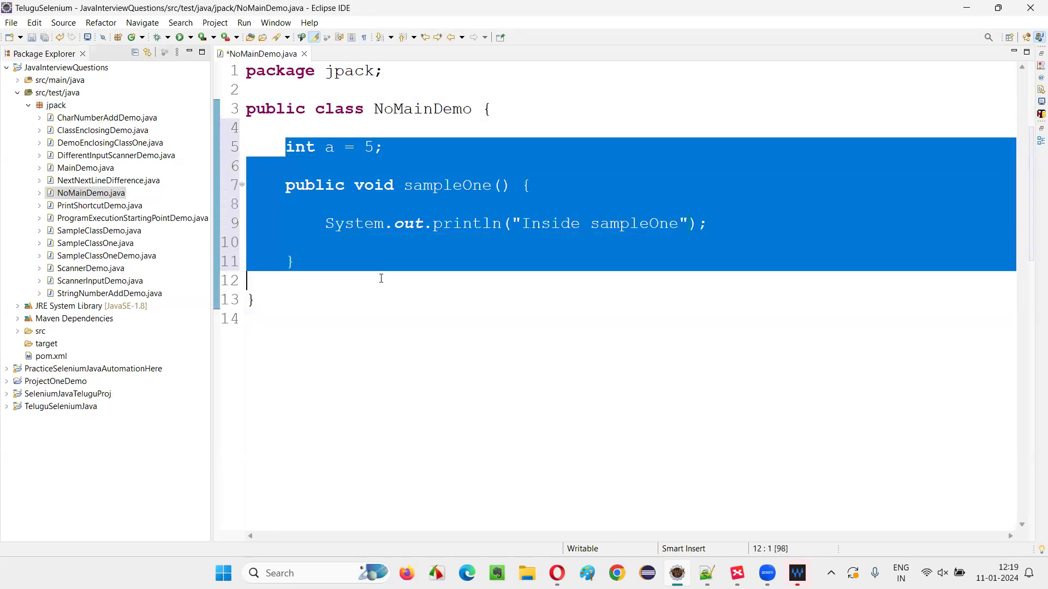
{"action": "left_click", "coordinate": [380, 278]}
{"action": "left_click_drag", "start_coordinate": [247, 185], "coordinate": [367, 265]}
{"action": "left_click_drag", "start_coordinate": [286, 147], "coordinate": [407, 151]}
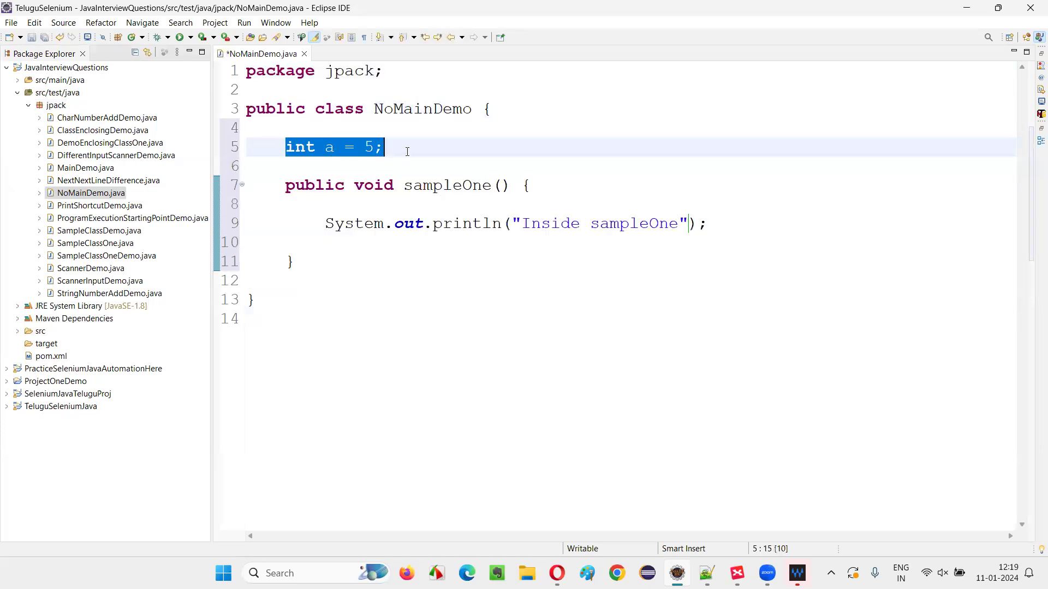
{"action": "left_click", "coordinate": [407, 152]}
{"action": "left_click_drag", "start_coordinate": [315, 109], "coordinate": [496, 306]}
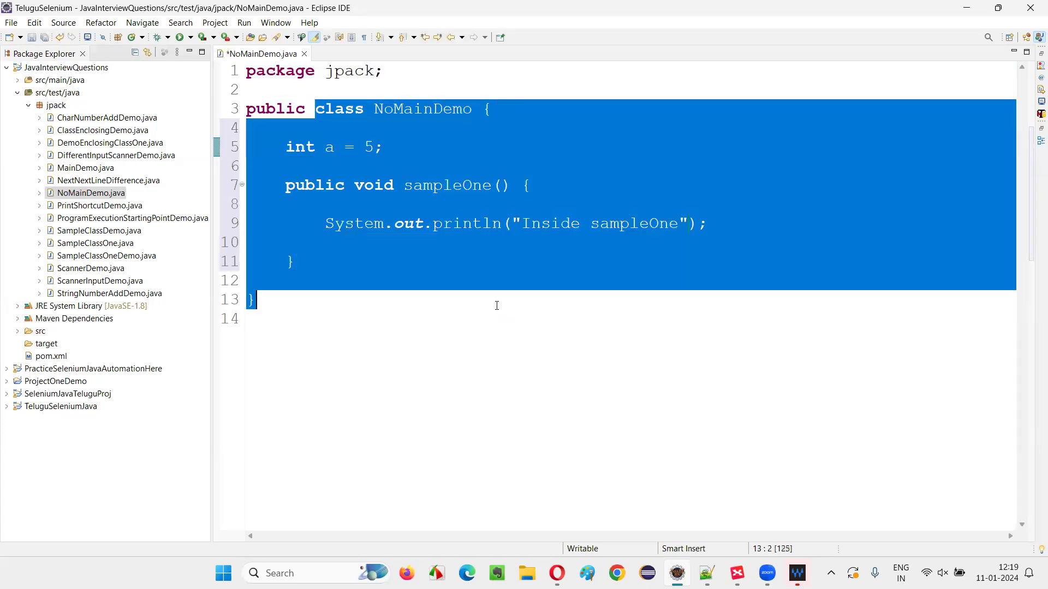
{"action": "left_click", "coordinate": [496, 305]}
{"action": "right_click", "coordinate": [466, 151]}
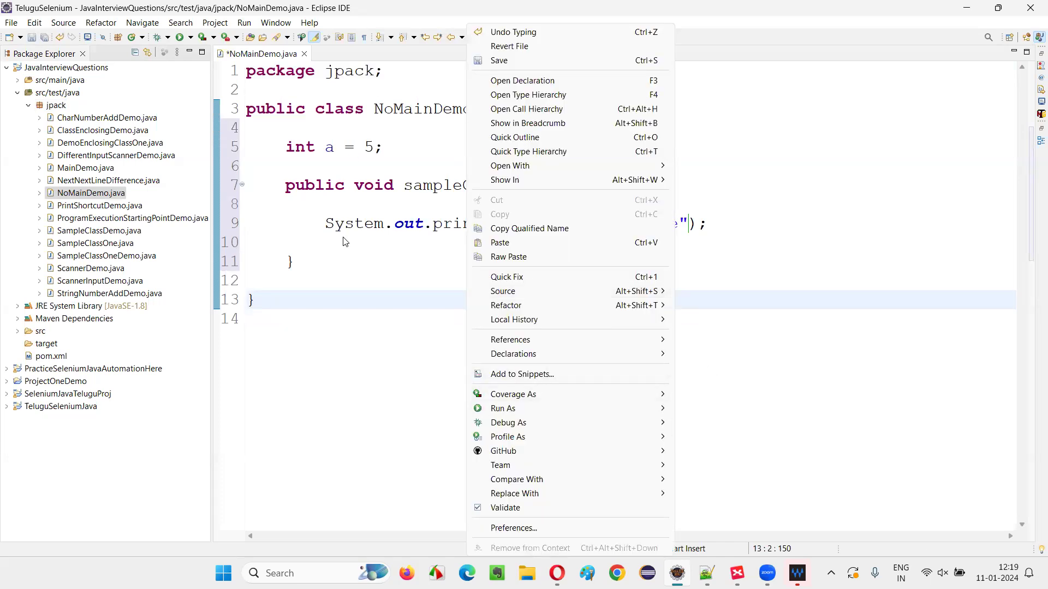
{"action": "mouse_move", "coordinate": [502, 409]}
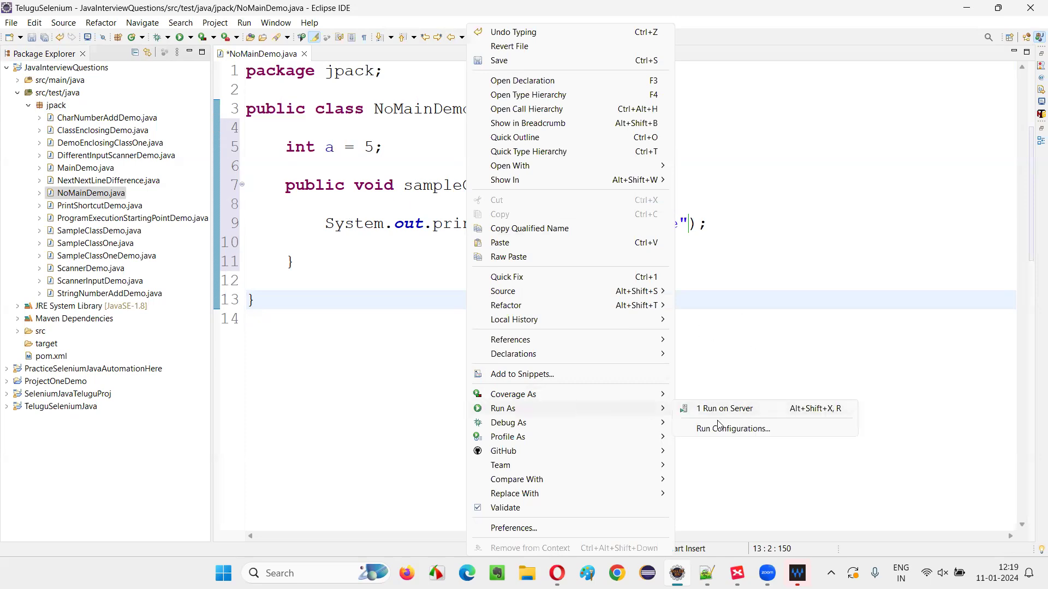
{"action": "left_click", "coordinate": [771, 272]}
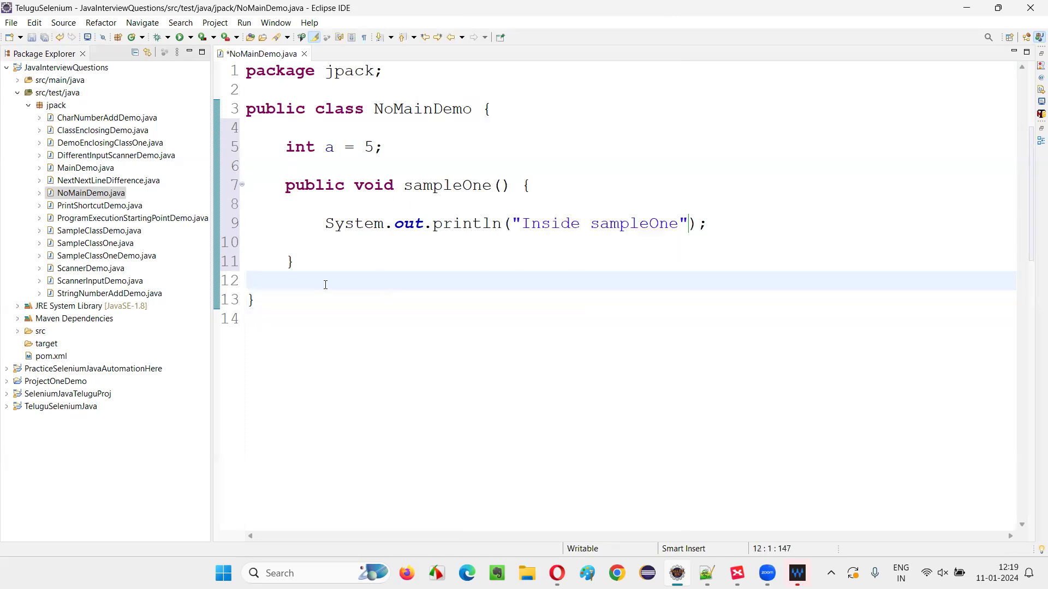
{"action": "left_click_drag", "start_coordinate": [256, 109], "coordinate": [512, 110]}
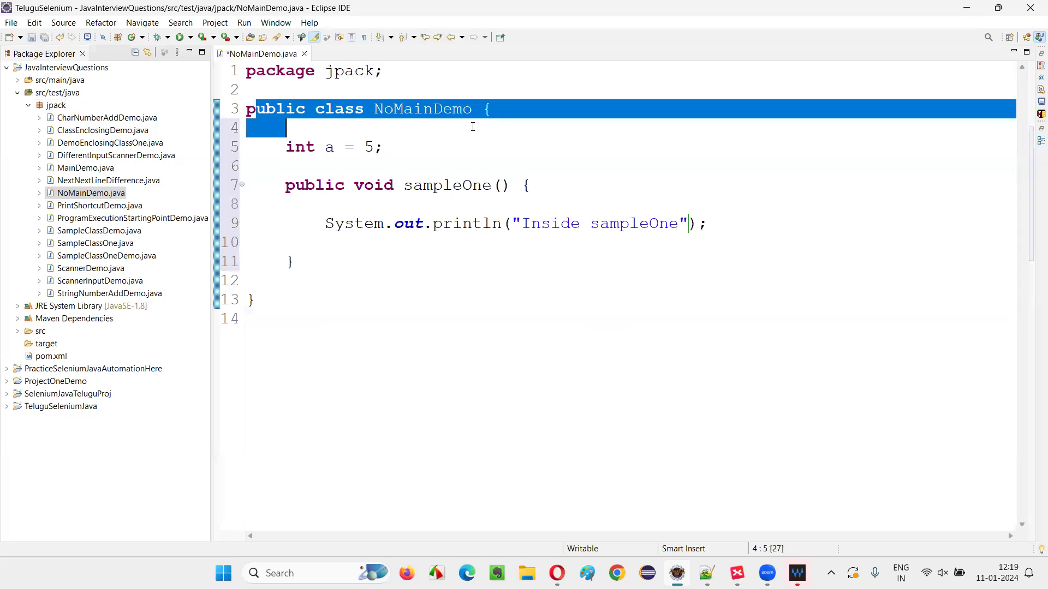
{"action": "left_click", "coordinate": [512, 110]}
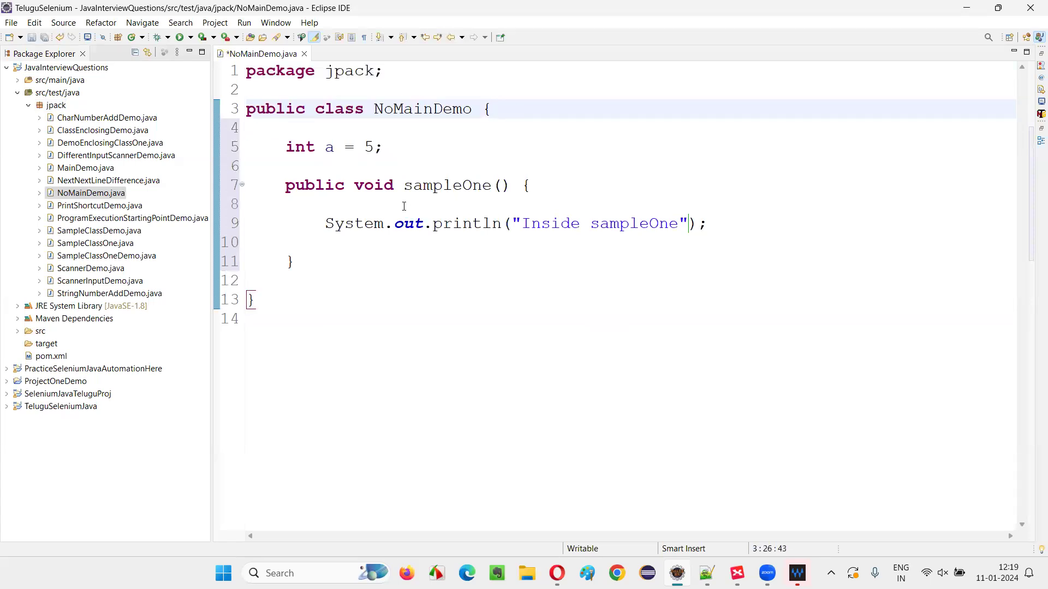
Insert an empty public static void main(String[] args) after field a using the main template
{"action": "left_click", "coordinate": [405, 151]}
{"action": "key", "text": "Return"}
{"action": "key", "text": "Return"}
{"action": "type", "text": "mai"}
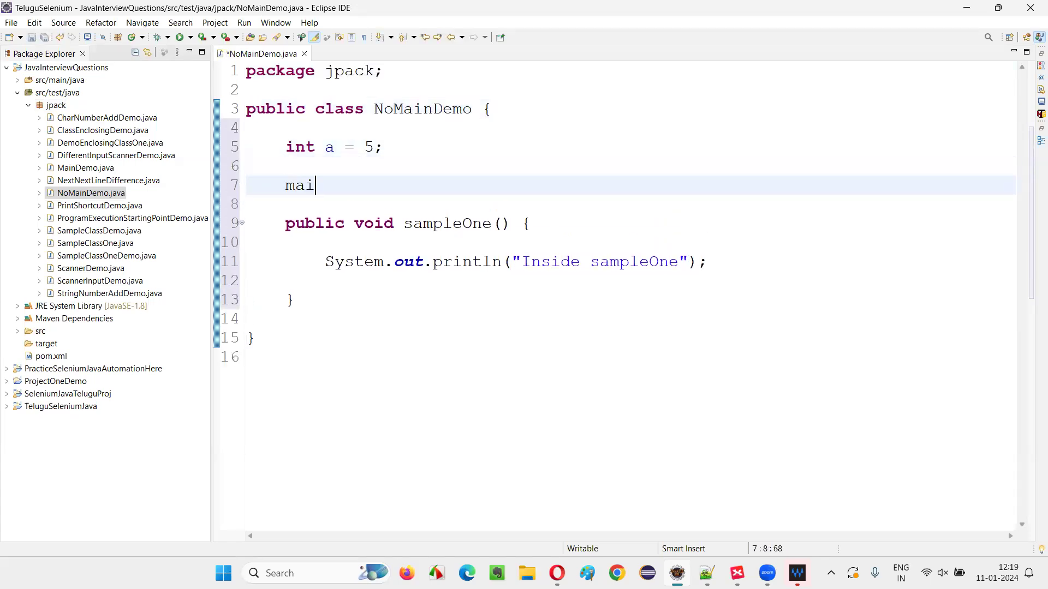
{"action": "type", "text": "n"}
{"action": "key", "text": "ctrl+space"}
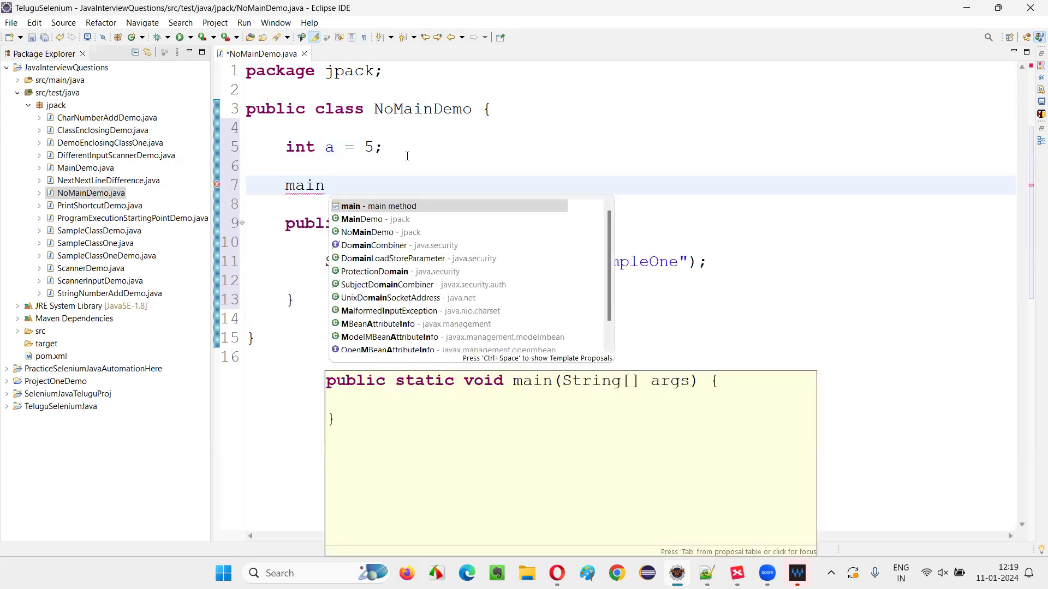
{"action": "key", "text": "ctrl+space"}
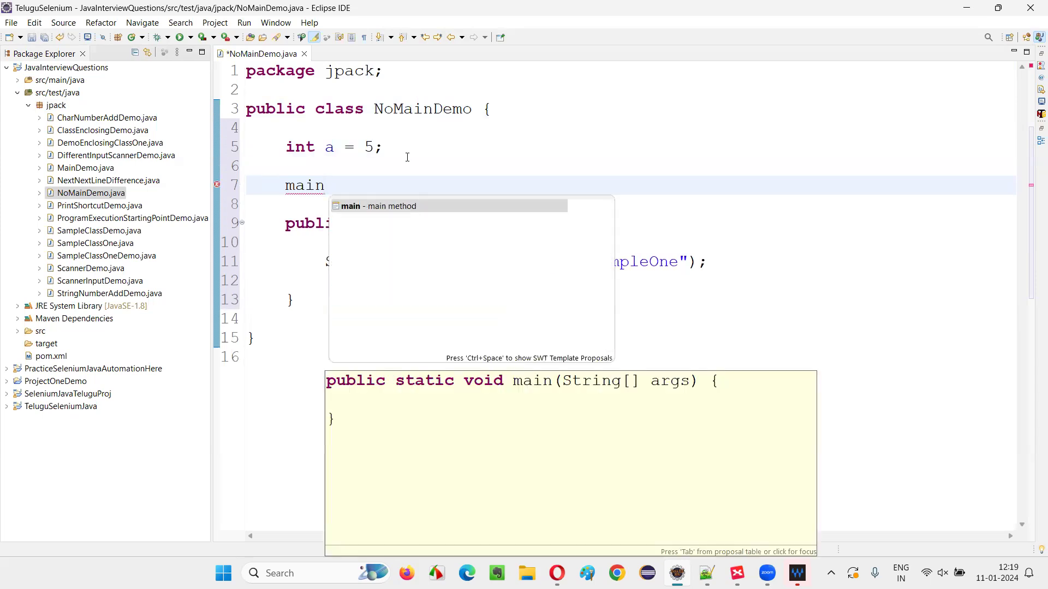
{"action": "key", "text": "Return"}
{"action": "left_click_drag", "start_coordinate": [285, 185], "coordinate": [405, 237]}
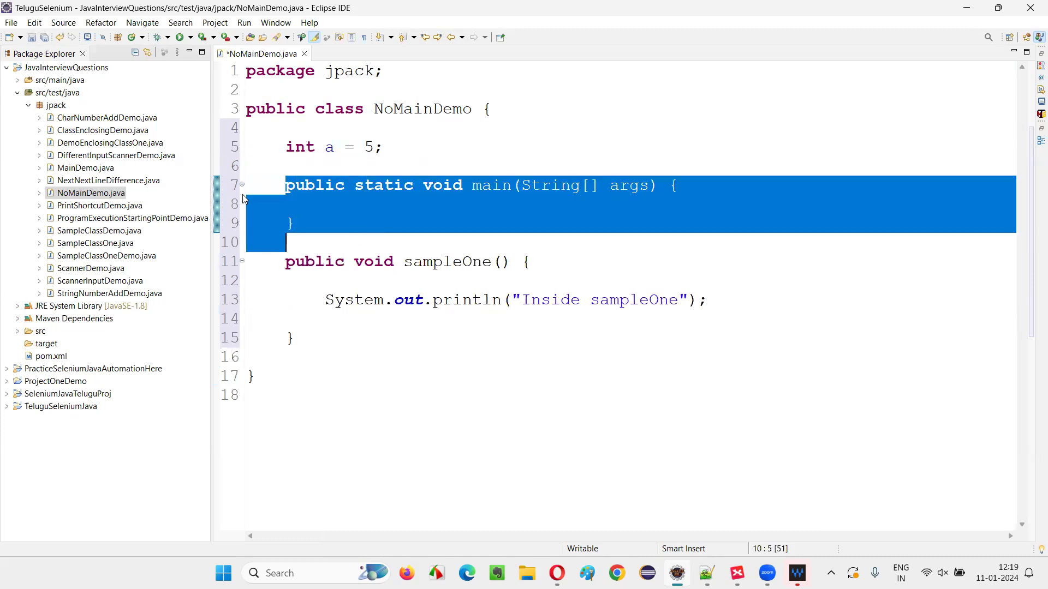
{"action": "left_click", "coordinate": [292, 222]}
{"action": "left_click_drag", "start_coordinate": [285, 185], "coordinate": [405, 234]}
{"action": "left_click", "coordinate": [404, 234]}
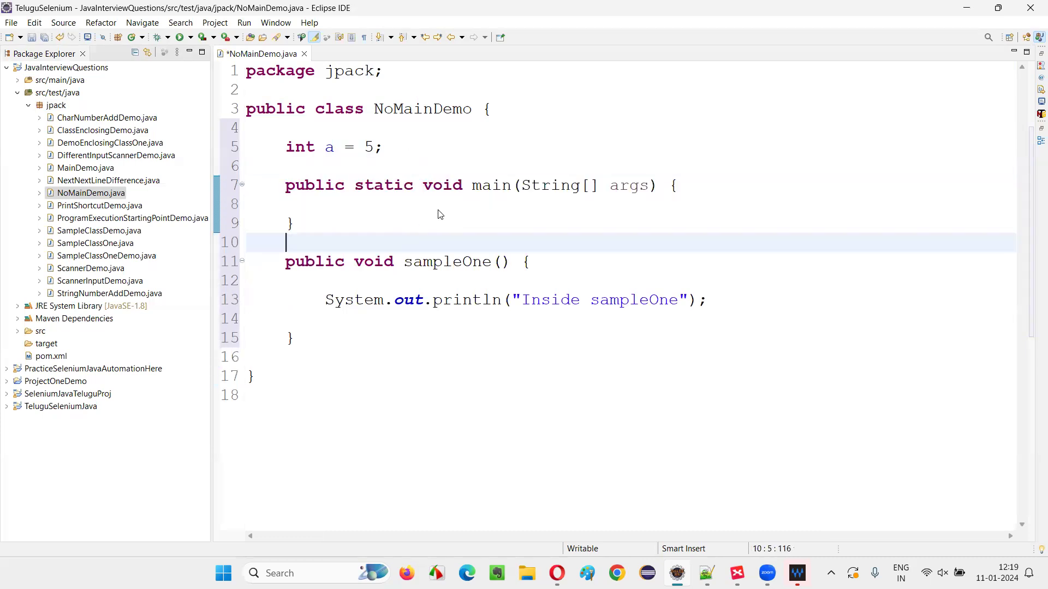
Confirm Run As offers Java Application, then highlight the main method and class body
{"action": "right_click", "coordinate": [437, 246]}
{"action": "mouse_move", "coordinate": [472, 409]}
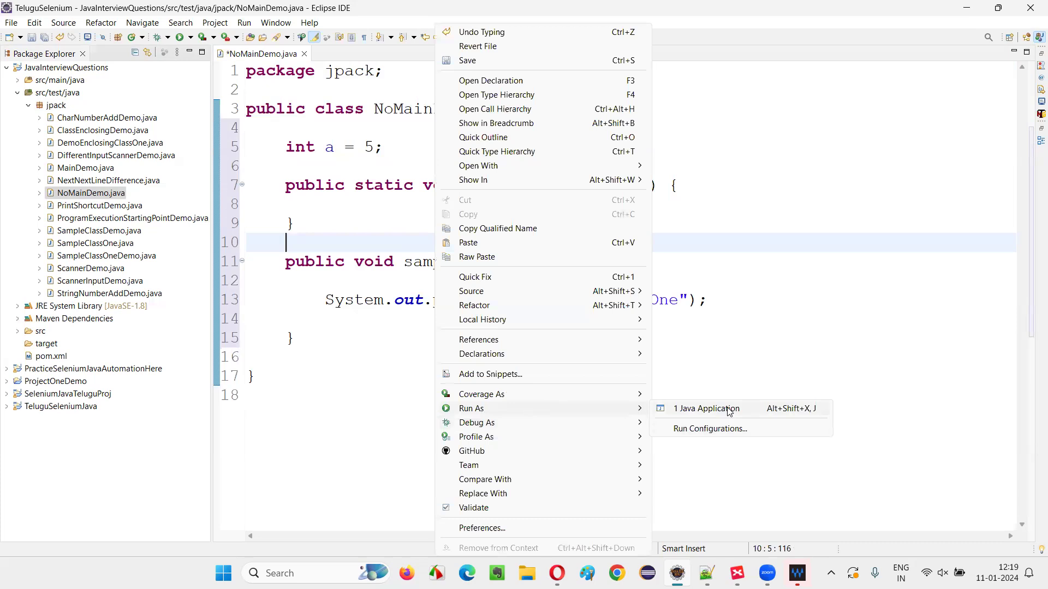
{"action": "left_click", "coordinate": [325, 299]}
{"action": "left_click_drag", "start_coordinate": [284, 185], "coordinate": [309, 220]}
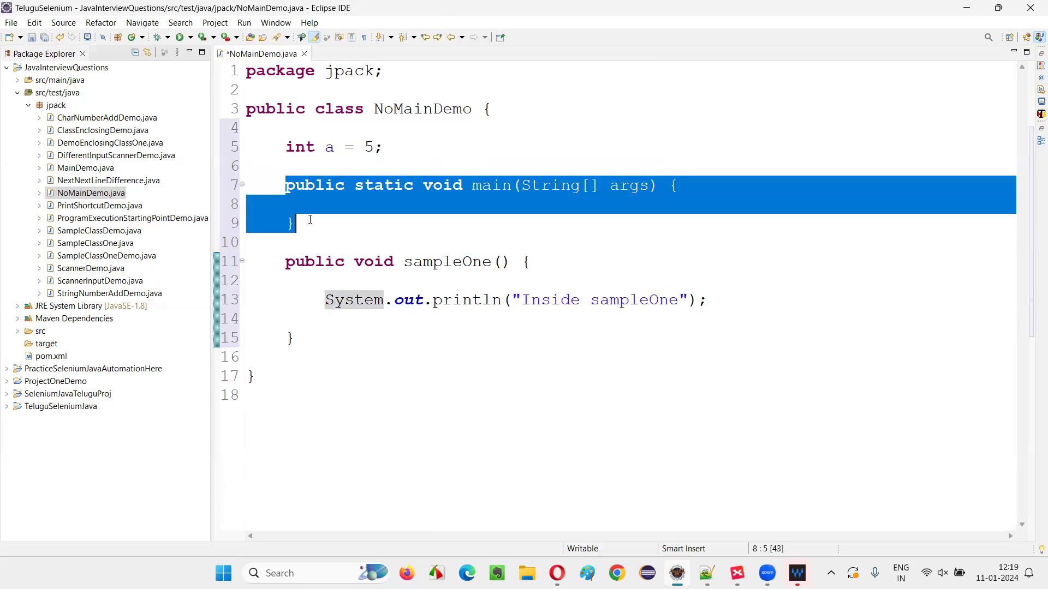
{"action": "key", "text": "ctrl+a"}
{"action": "key", "text": "Right"}
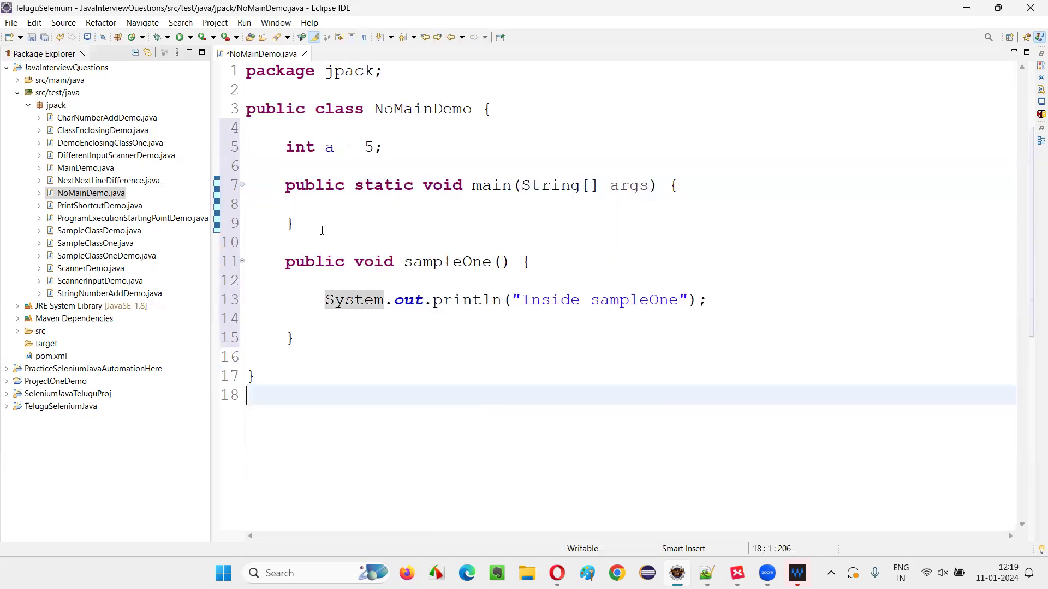
{"action": "left_click_drag", "start_coordinate": [259, 108], "coordinate": [442, 395]}
{"action": "left_click", "coordinate": [442, 395]}
{"action": "left_click_drag", "start_coordinate": [248, 109], "coordinate": [384, 394]}
{"action": "left_click", "coordinate": [384, 393]}
Delete the main method on lines 7–9 and recheck the Run As options
{"action": "left_click", "coordinate": [285, 186]}
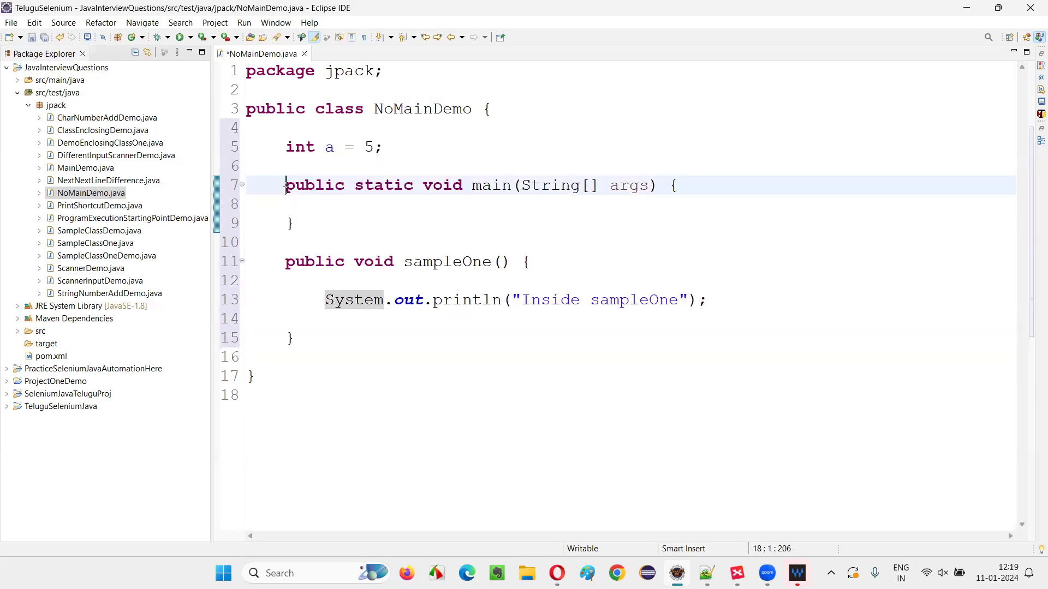
{"action": "left_click_drag", "start_coordinate": [285, 186], "coordinate": [369, 225]}
{"action": "key", "text": "Delete"}
{"action": "key", "text": "BackSpace"}
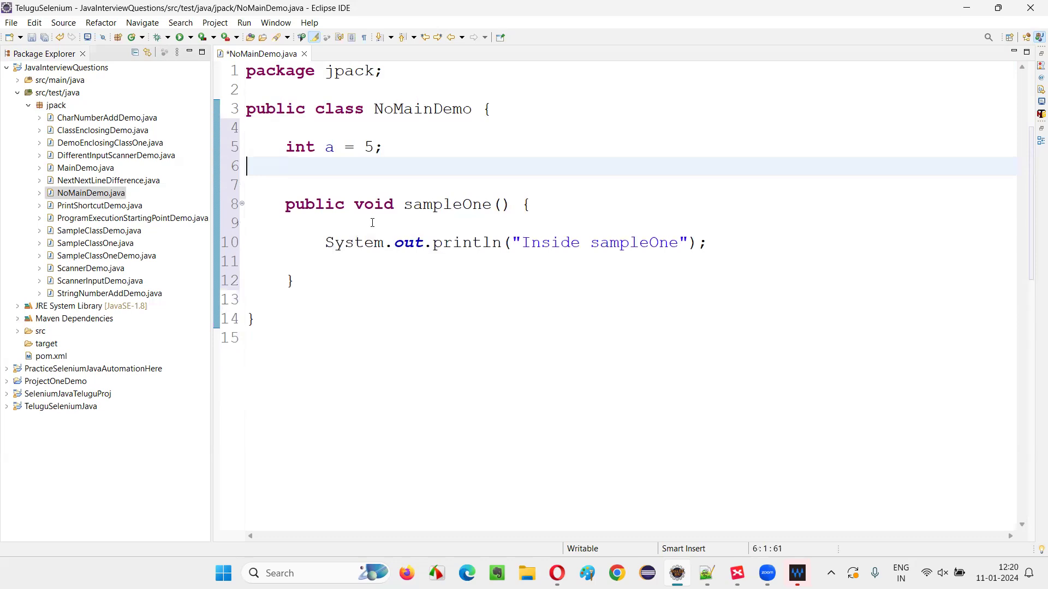
{"action": "right_click", "coordinate": [444, 398]}
{"action": "mouse_move", "coordinate": [407, 409]}
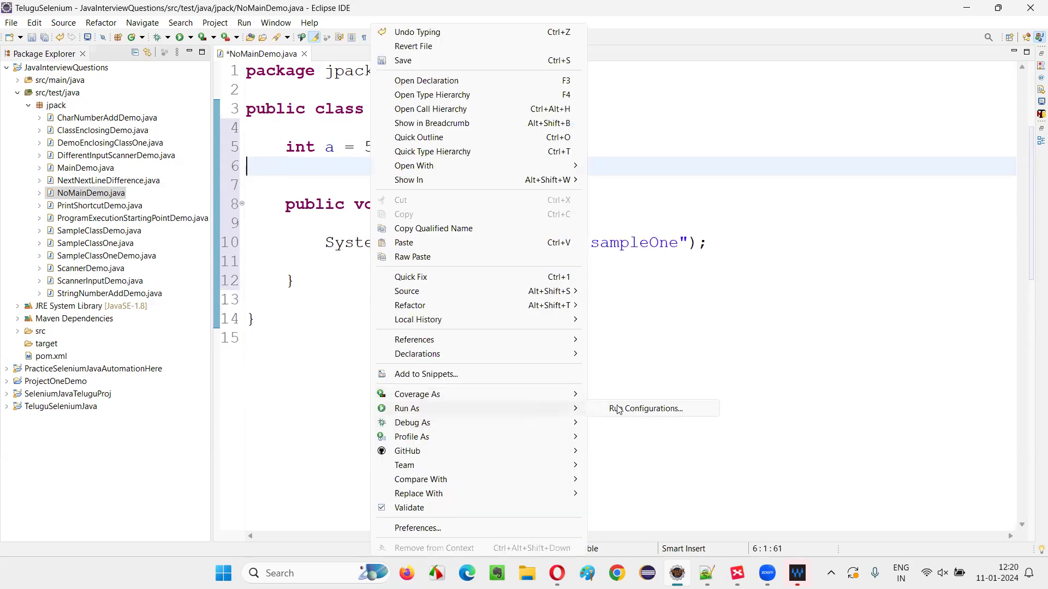
{"action": "left_click", "coordinate": [729, 186]}
Switch to XMind and revisit the central question, Practical Demonstration and No topics
{"action": "key", "text": "alt+Tab"}
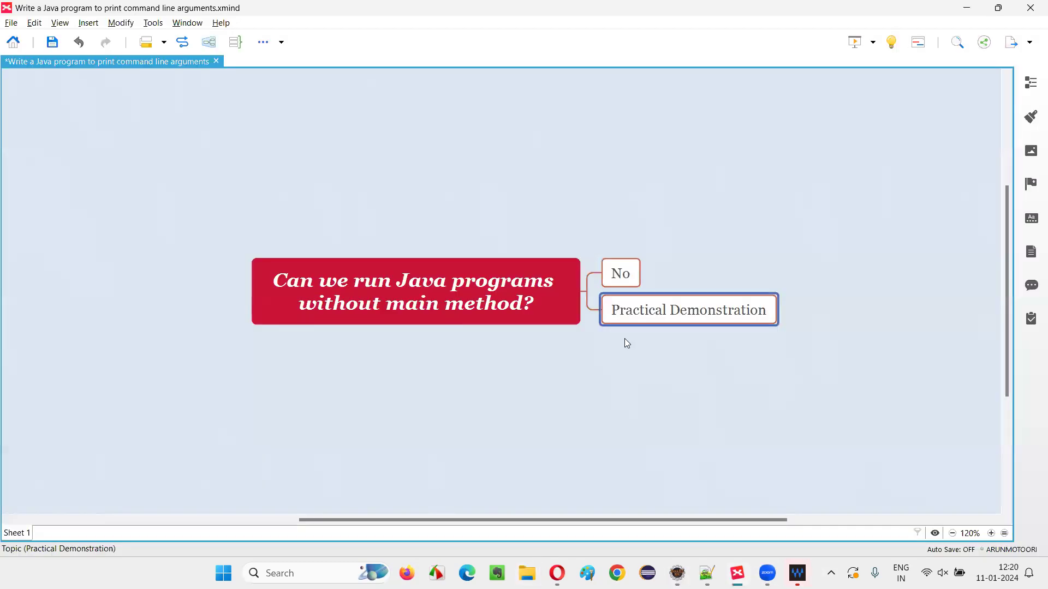
{"action": "left_click", "coordinate": [419, 291]}
{"action": "left_click", "coordinate": [643, 309]}
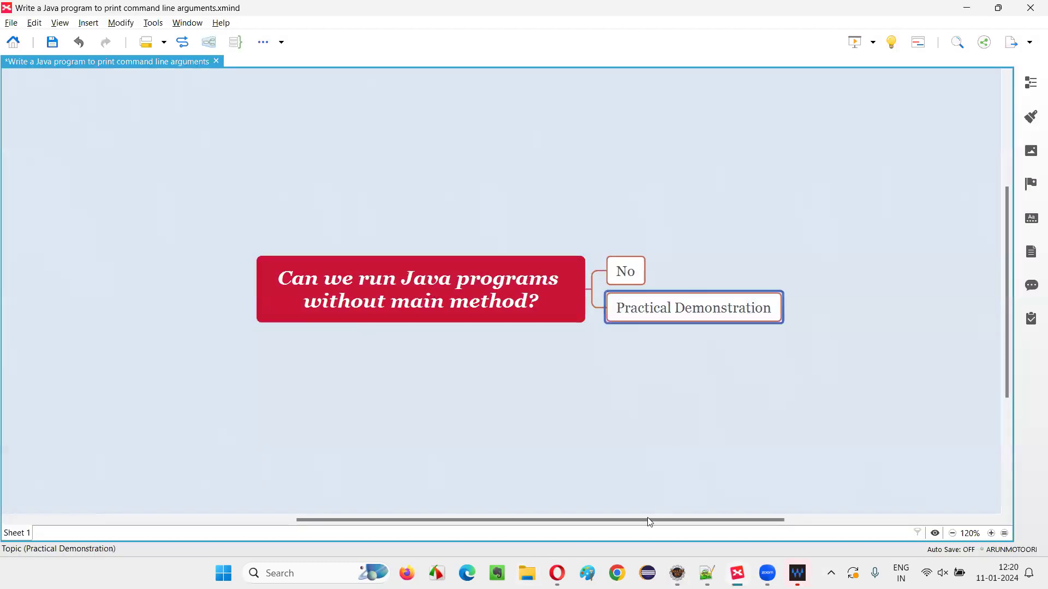
{"action": "left_click_drag", "start_coordinate": [671, 520], "coordinate": [764, 525]}
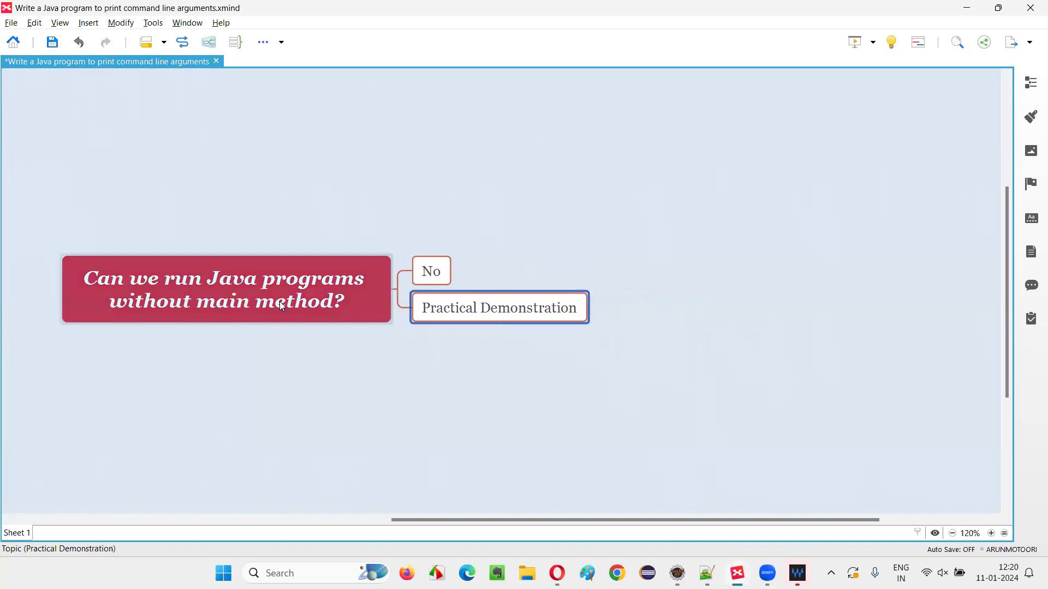
{"action": "left_click", "coordinate": [422, 282]}
{"action": "left_click", "coordinate": [229, 296]}
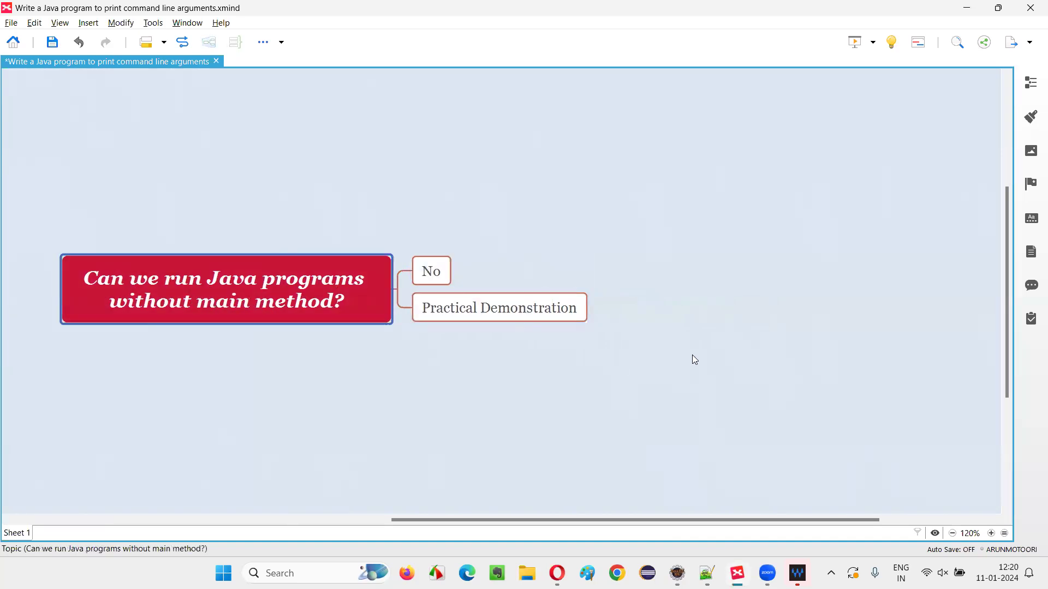